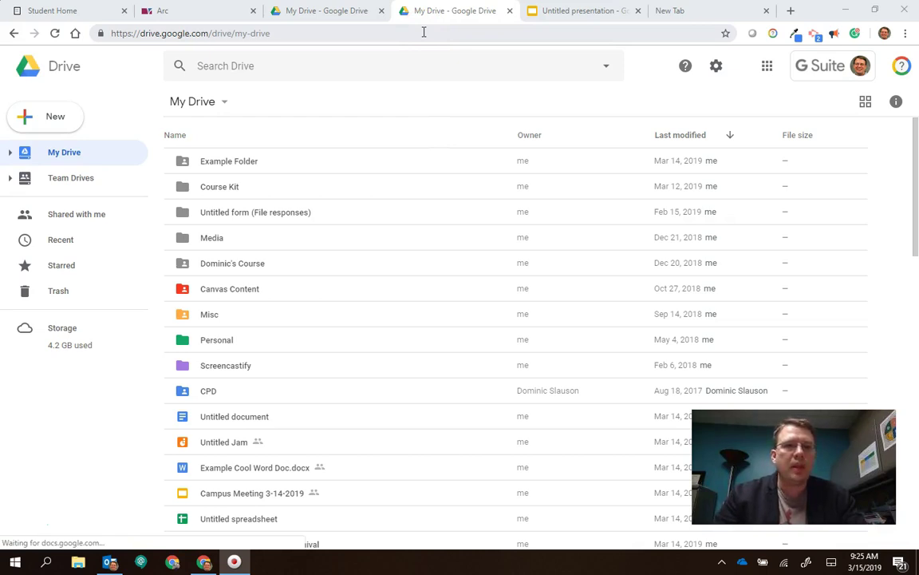
Step: Create a new Google Drawings file from My Drive
left_click(44, 120)
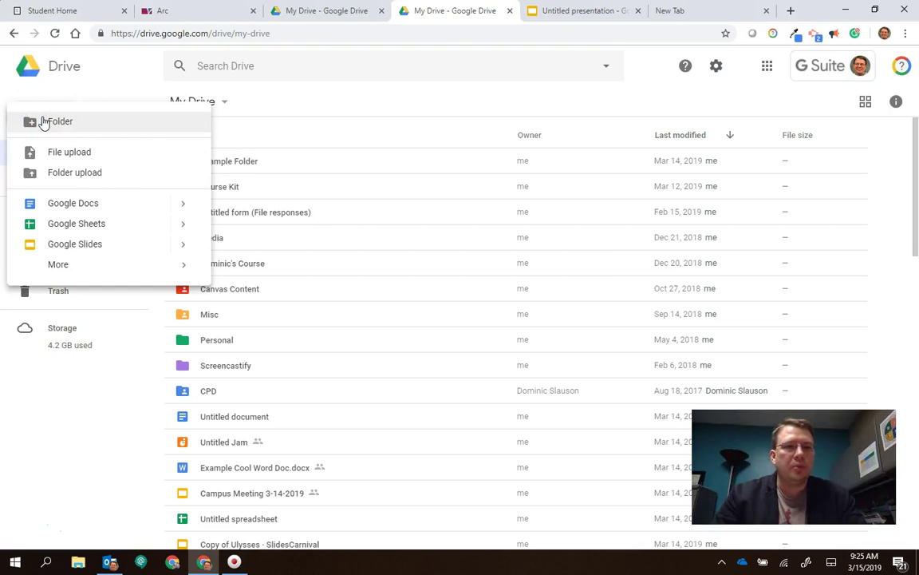
mouse_move(164, 268)
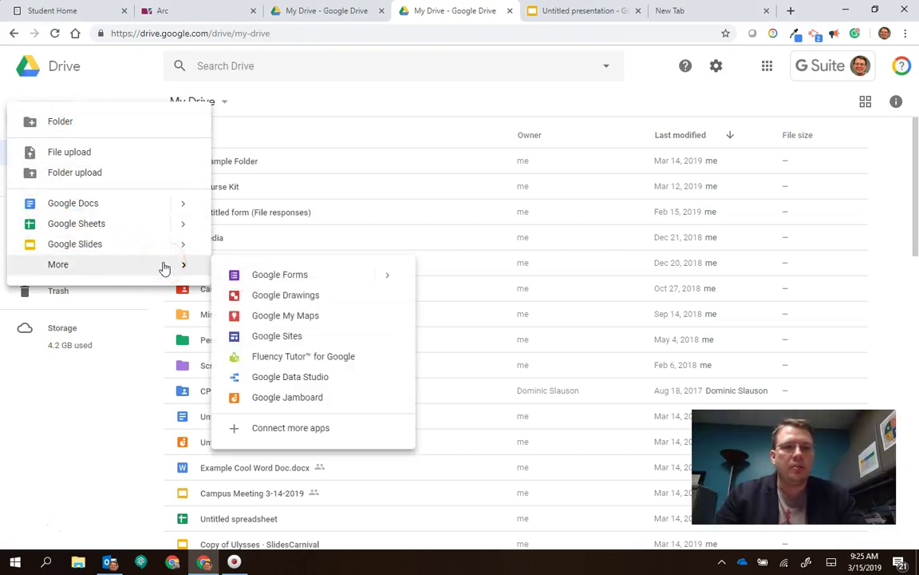
left_click(301, 297)
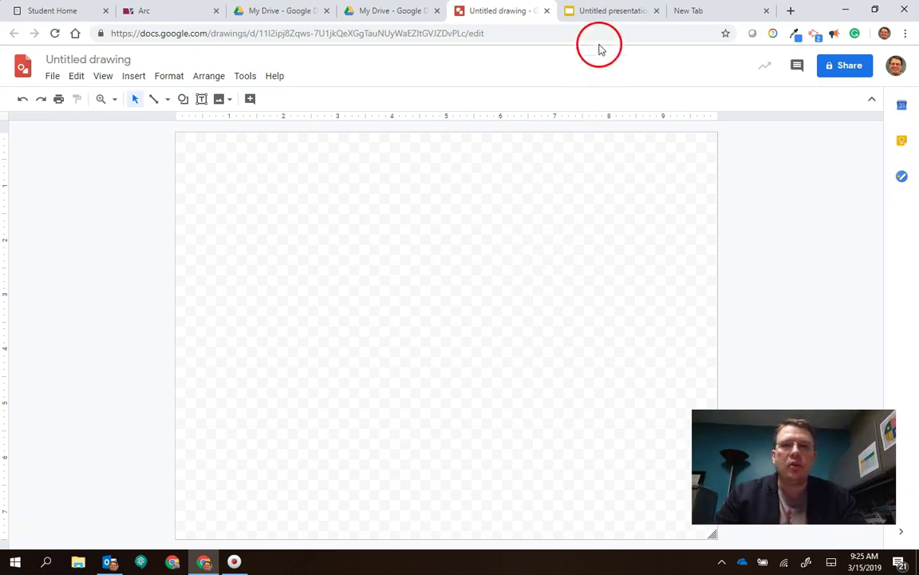
Step: Switch to the untitled Google Slides presentation and check the aspect ratio in its page setup without changing it
left_click(600, 10)
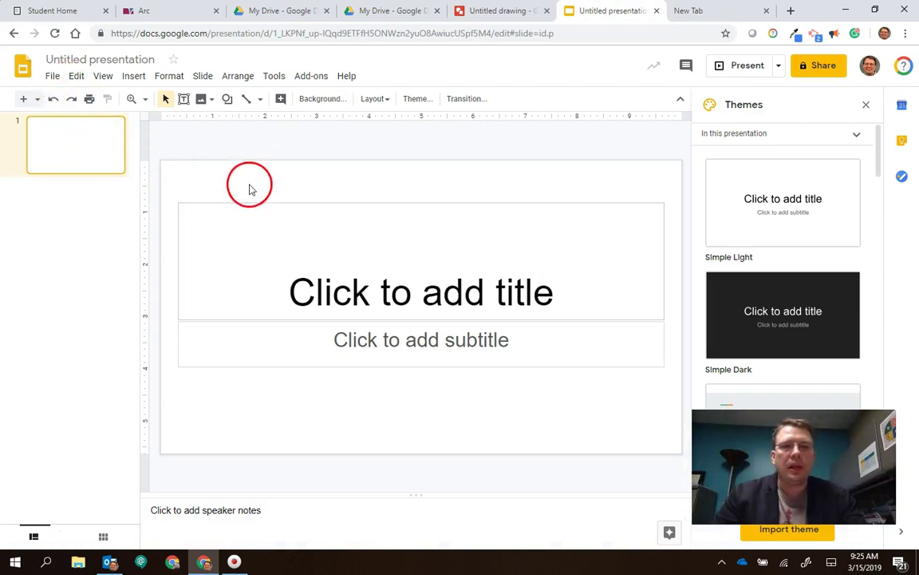
left_click(51, 76)
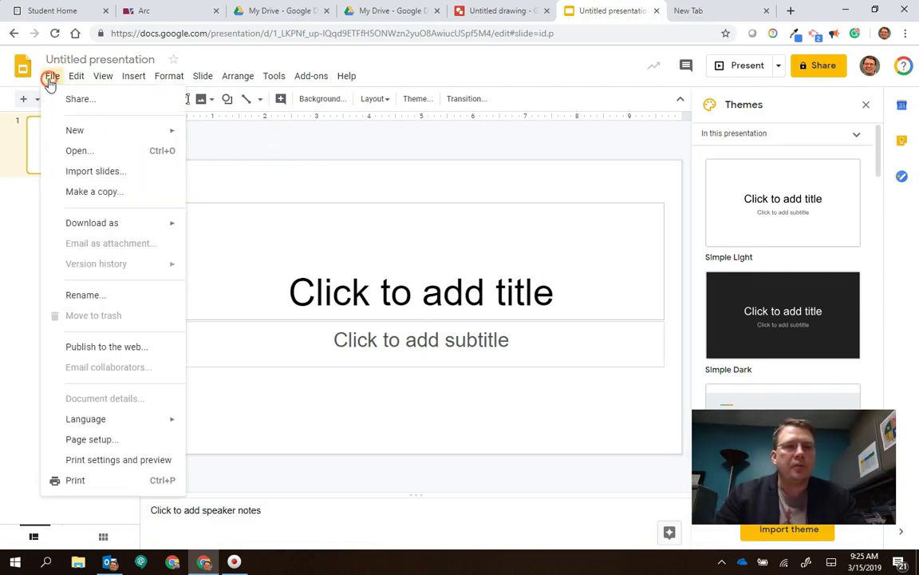
left_click(108, 439)
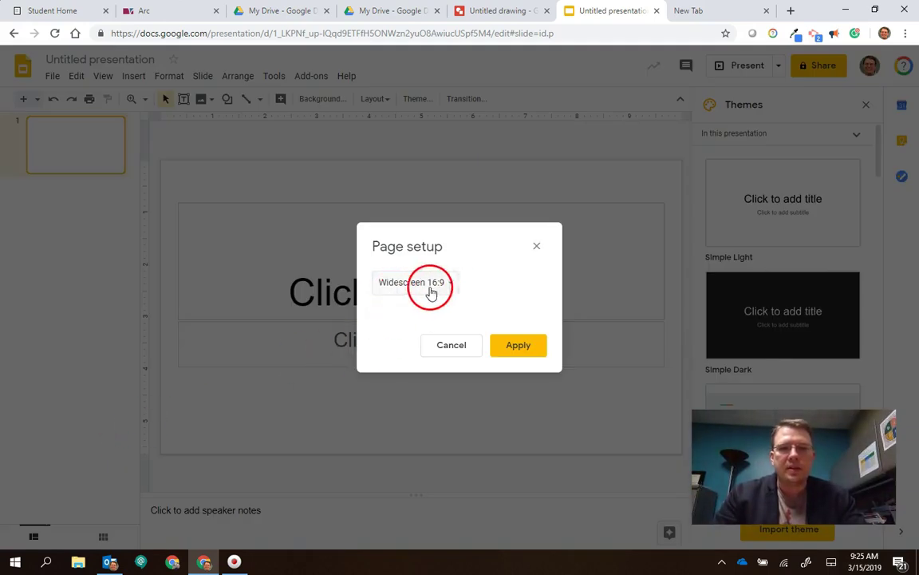
left_click(466, 345)
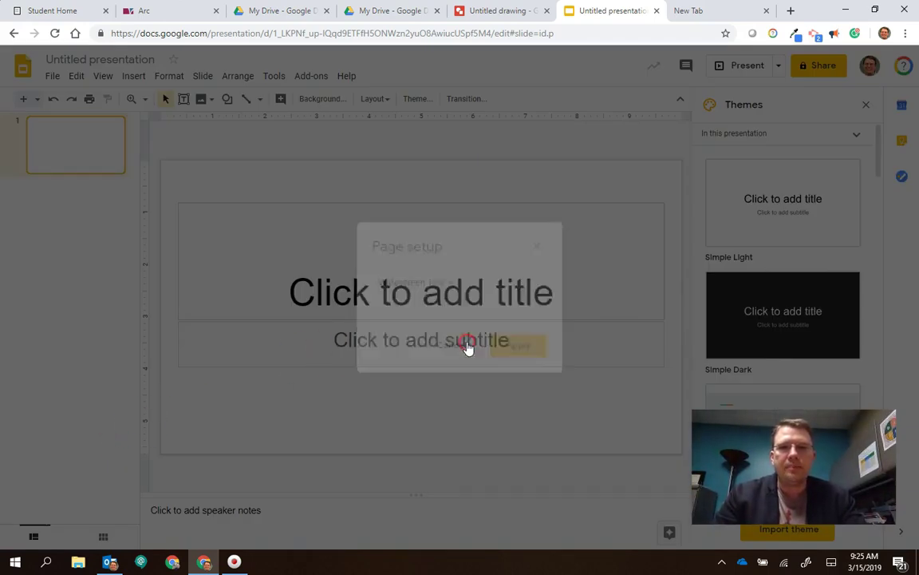
Step: Return to the untitled Google Drawings file and set its page size to Widescreen 16:9
left_click(502, 10)
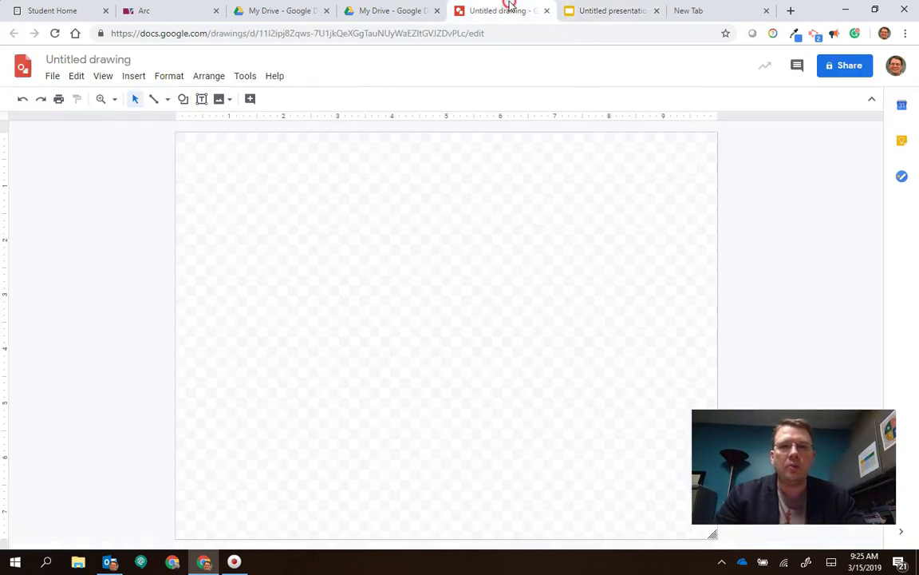
left_click(57, 83)
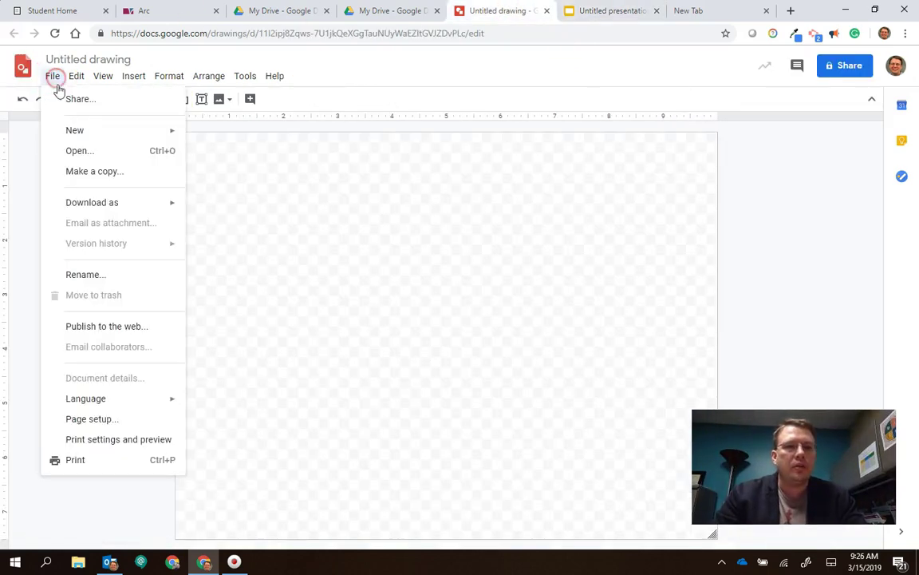
left_click(104, 420)
left_click(426, 281)
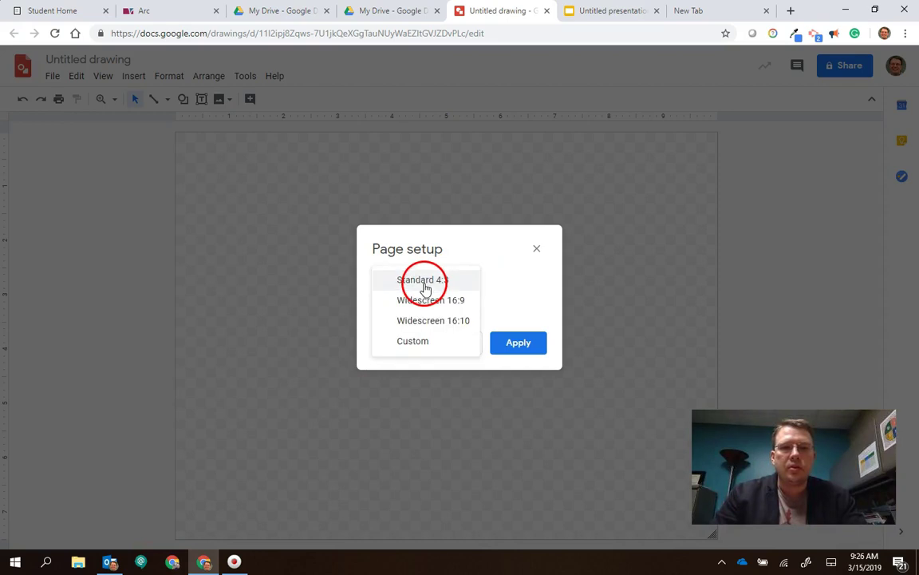
left_click(454, 306)
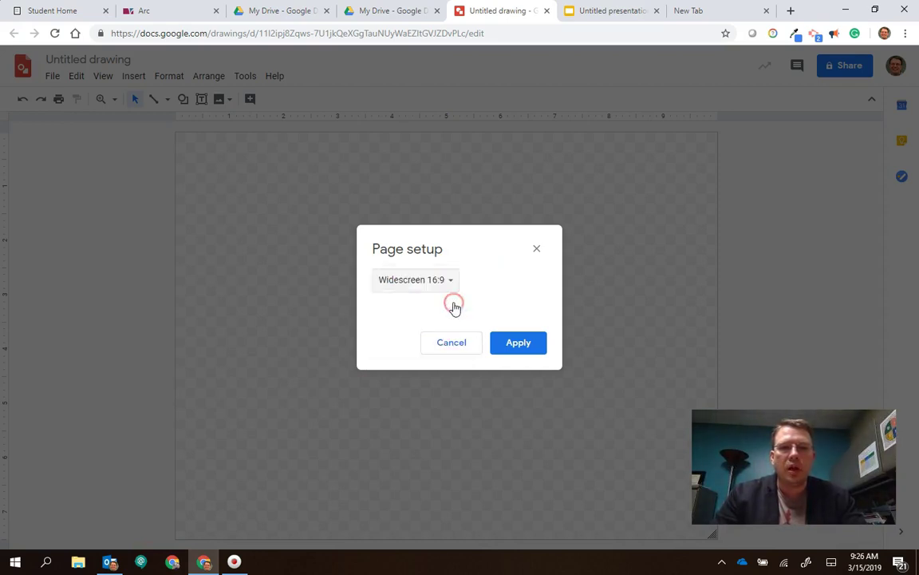
left_click(521, 345)
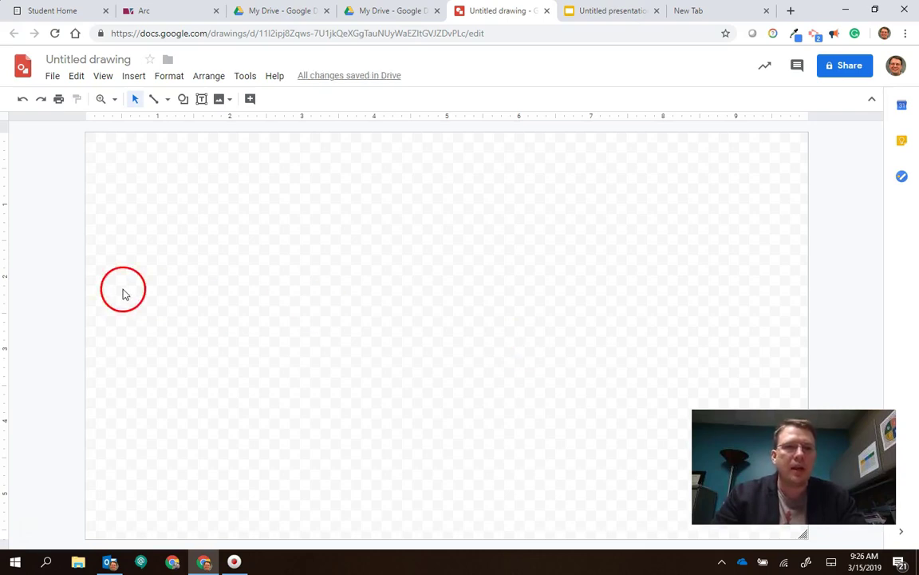
Step: Draw a circle about 5.3 inches across and position it in the left part of the canvas, centred vertically
left_click(182, 103)
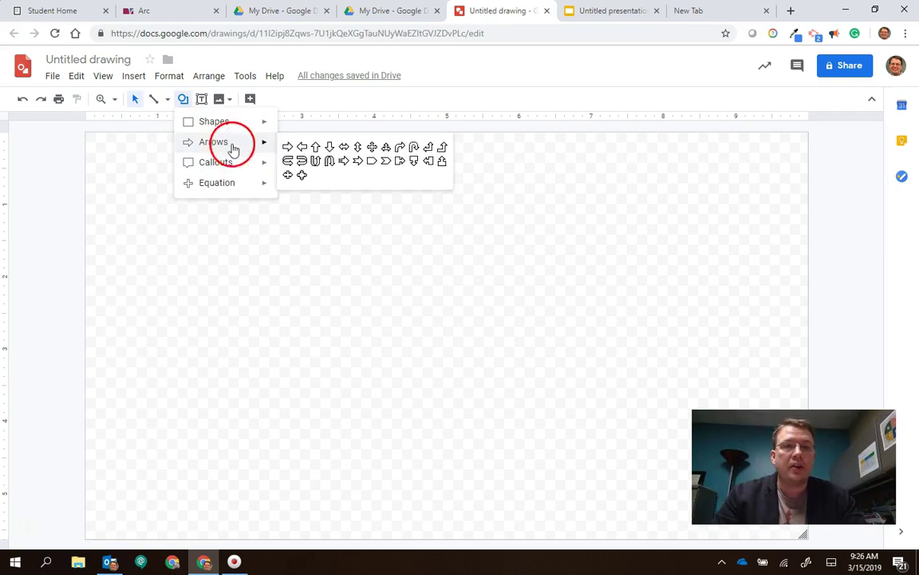
mouse_move(231, 126)
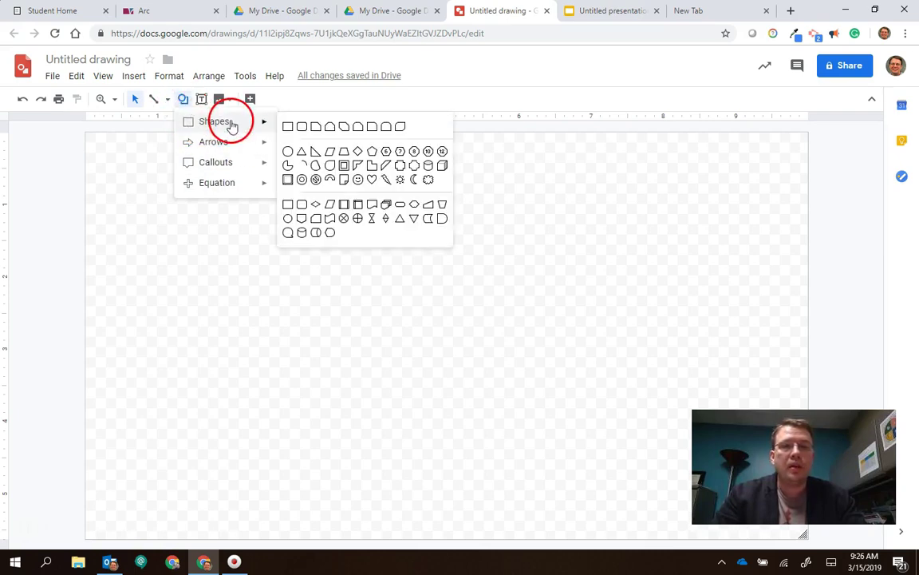
left_click(286, 150)
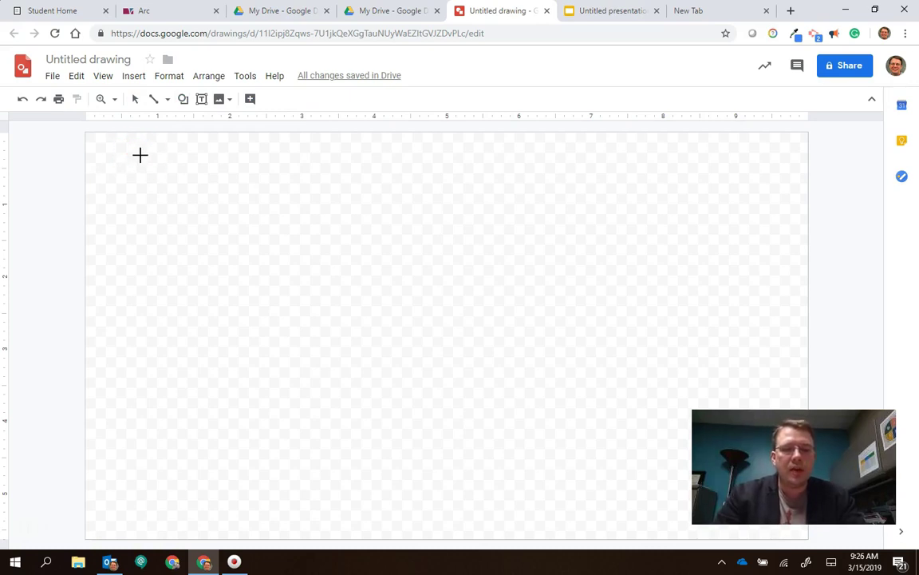
left_click_drag(166, 174, 522, 504)
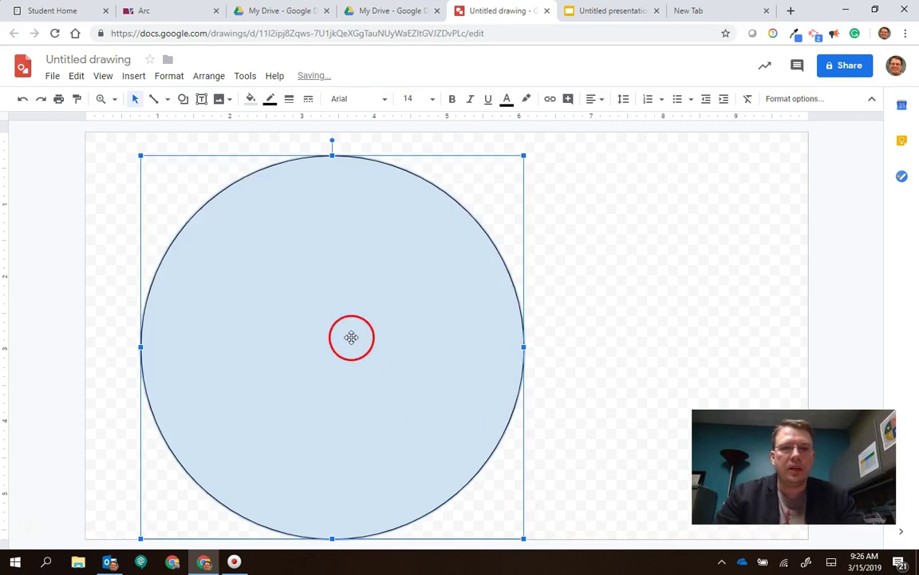
left_click_drag(351, 337, 341, 309)
left_click(632, 334)
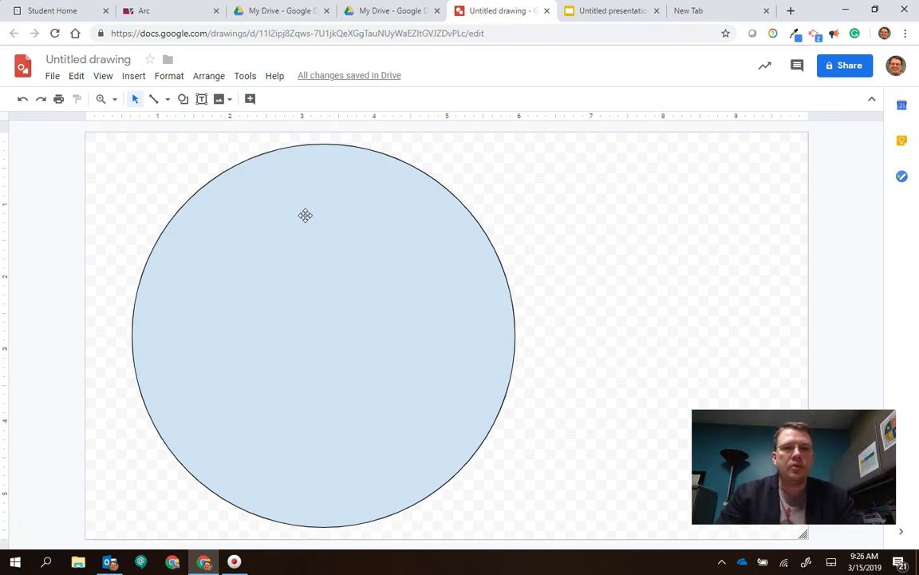
Step: Fill the circle with the custom semi-transparent blue #2d7cff75
left_click(305, 214)
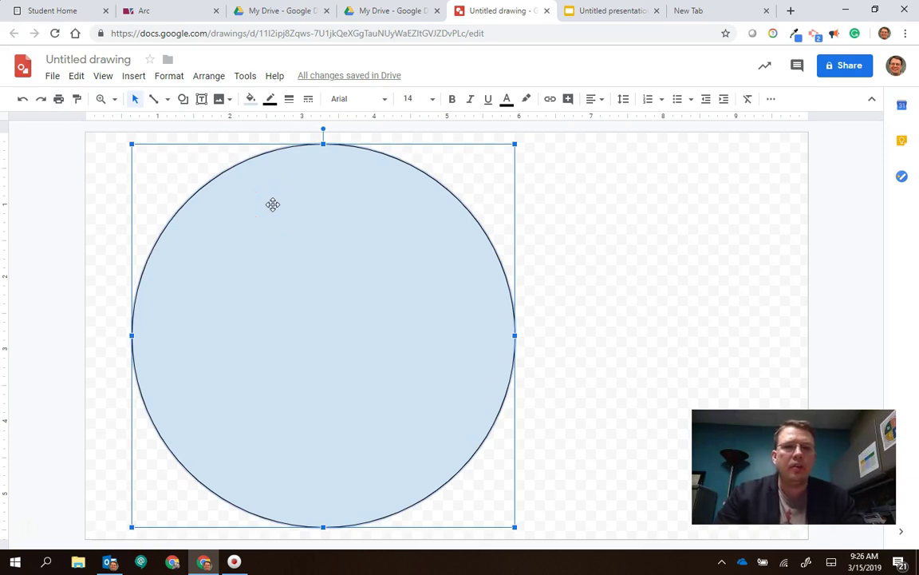
left_click(201, 215)
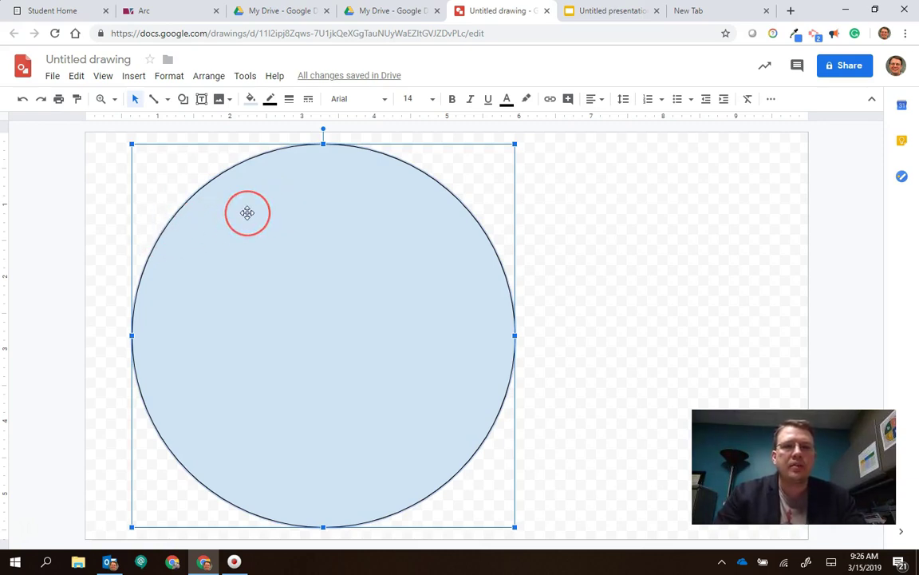
left_click(249, 99)
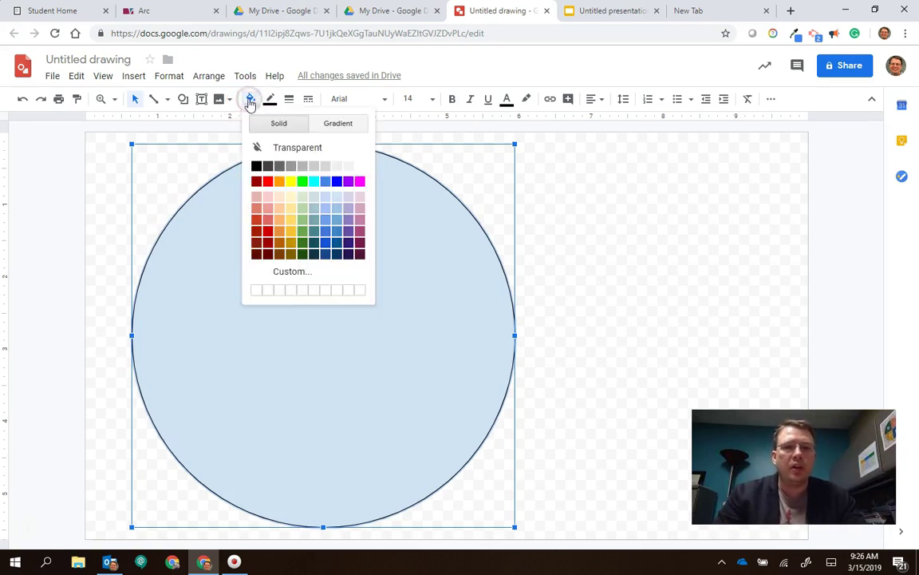
left_click(292, 272)
mouse_move(415, 269)
left_mouse_down()
mouse_move(459, 258)
mouse_move(428, 269)
left_mouse_up()
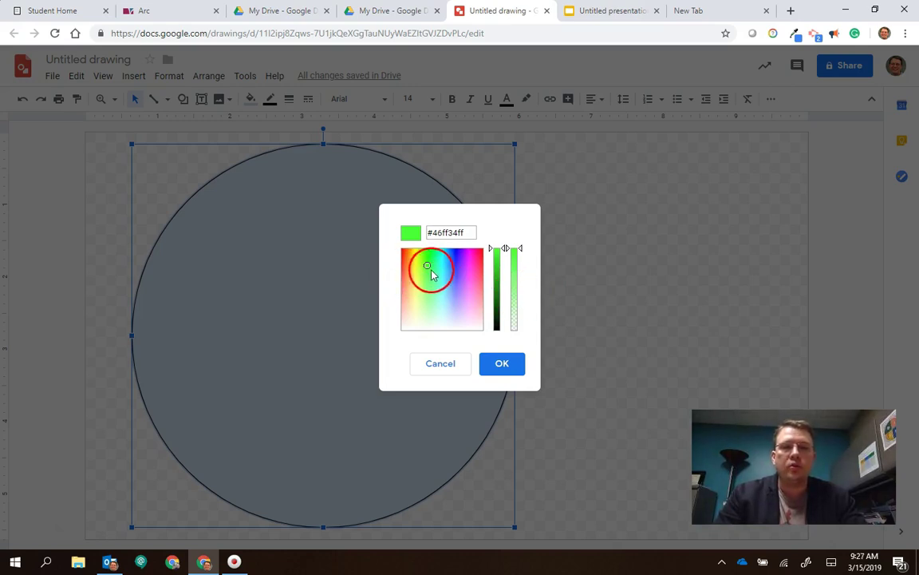
left_click_drag(427, 271, 451, 263)
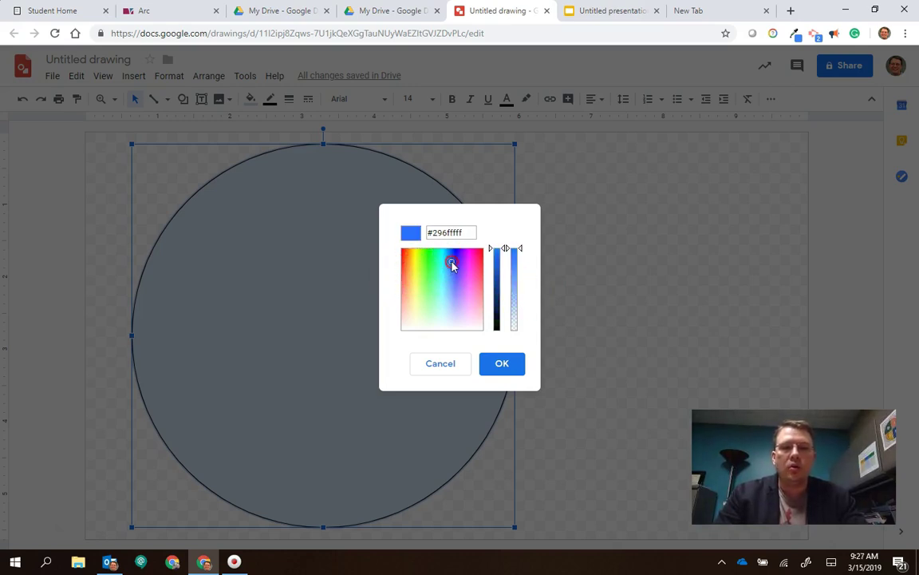
left_click(516, 280)
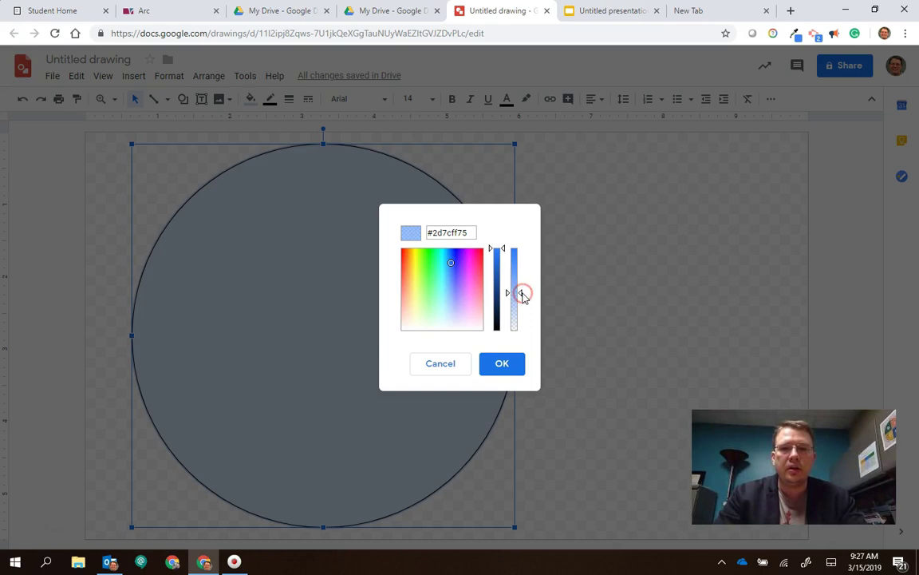
left_click(503, 364)
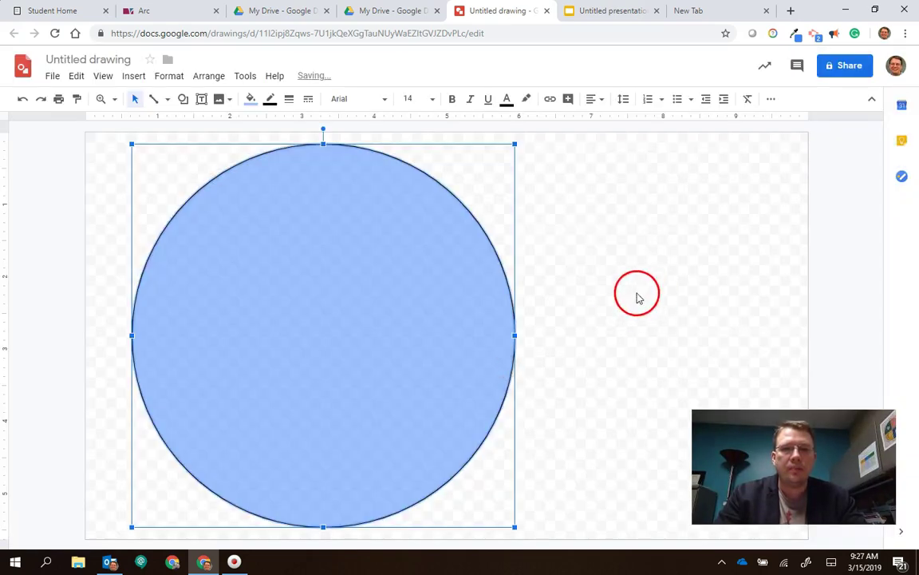
left_click(550, 239)
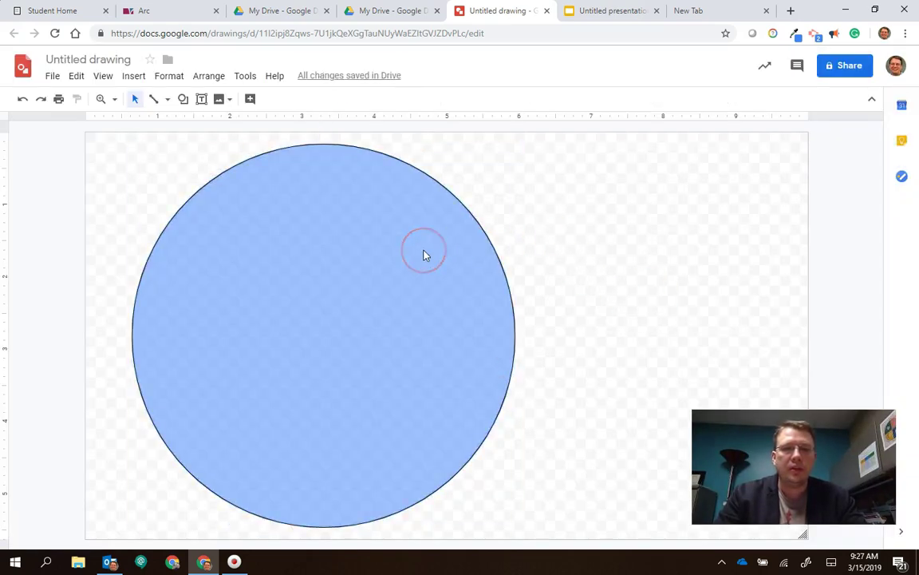
Step: Duplicate the blue circle and place the copy level with it to the right, overlapping its right side
left_click(304, 232)
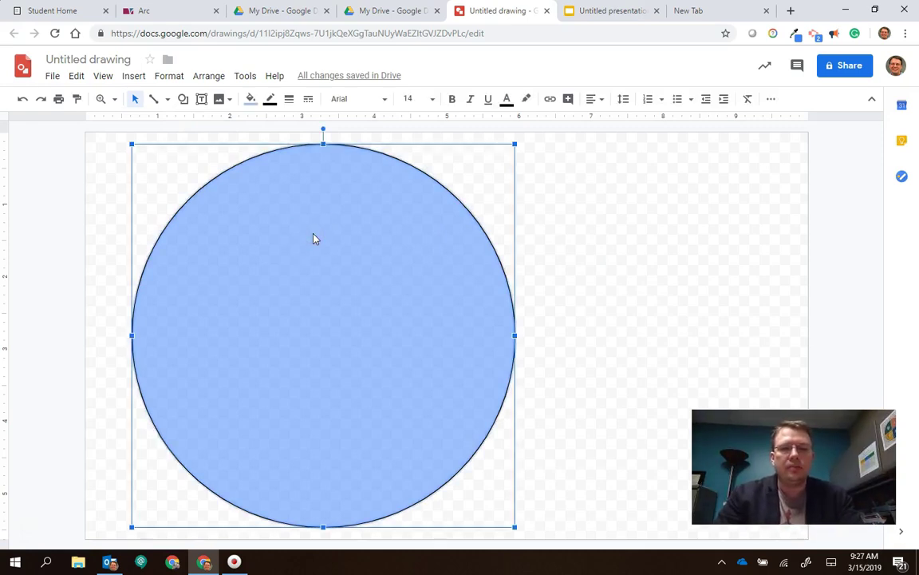
key("ctrl+d")
left_click_drag(273, 251, 518, 237)
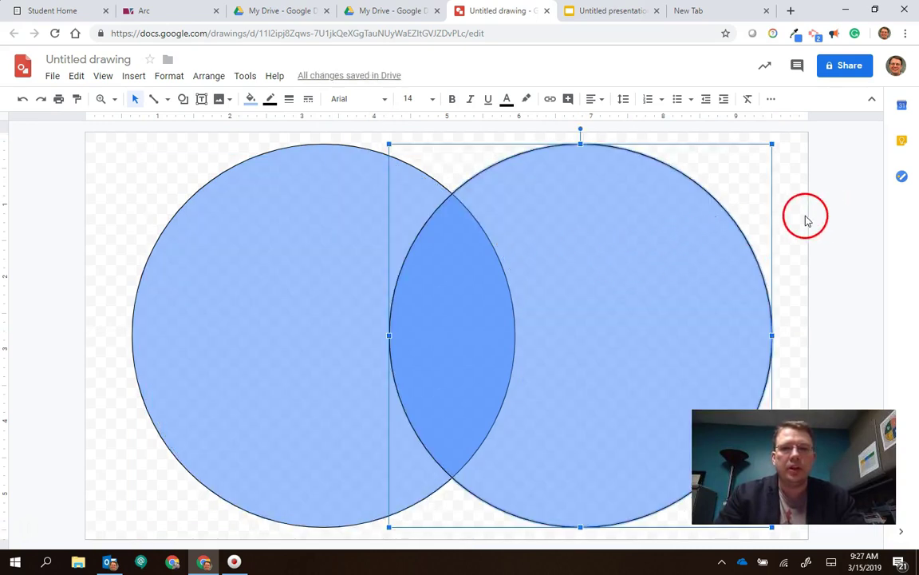
left_click_drag(669, 284, 649, 285)
left_click(779, 237)
Step: Fill the right circle with the custom semi-transparent red #ff313175
left_click(614, 232)
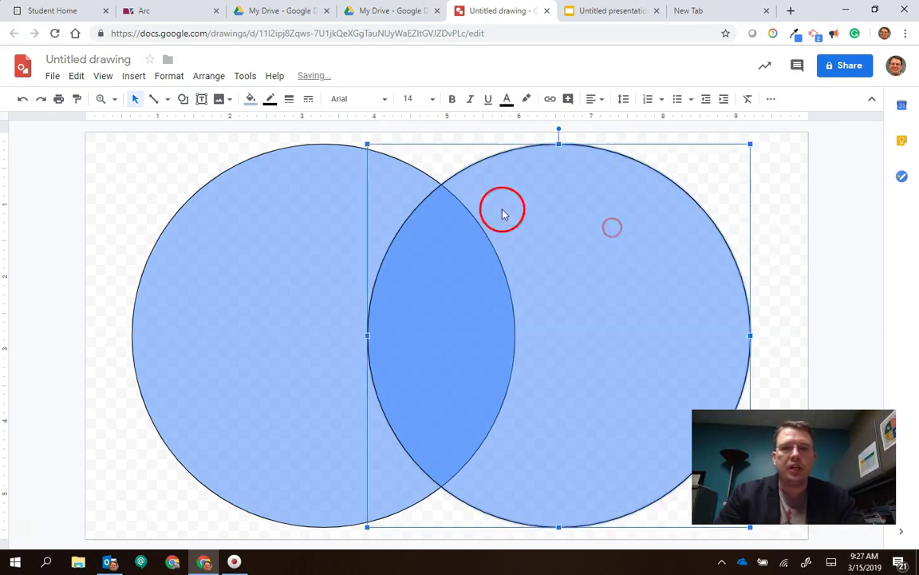
left_click(250, 100)
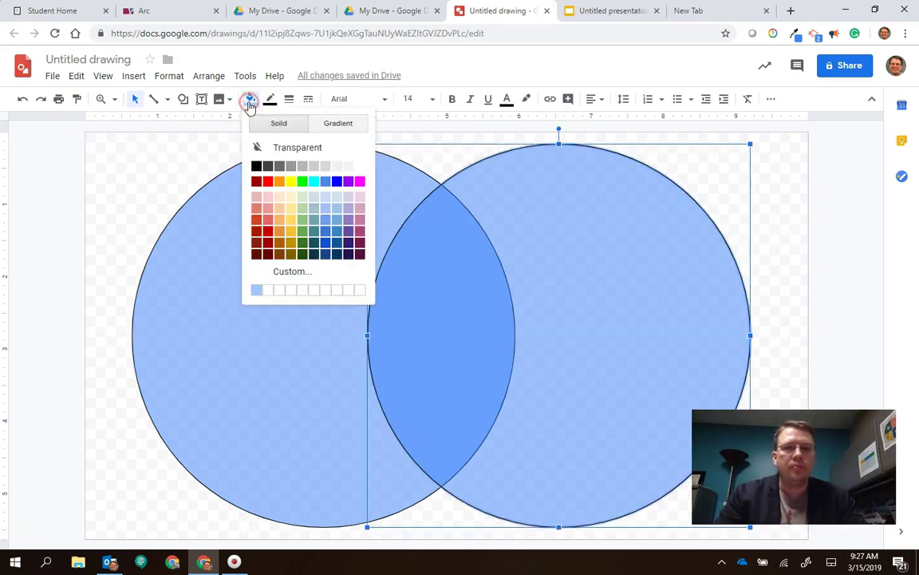
left_click(291, 272)
mouse_move(428, 298)
left_mouse_down()
mouse_move(441, 269)
mouse_move(490, 266)
left_mouse_up()
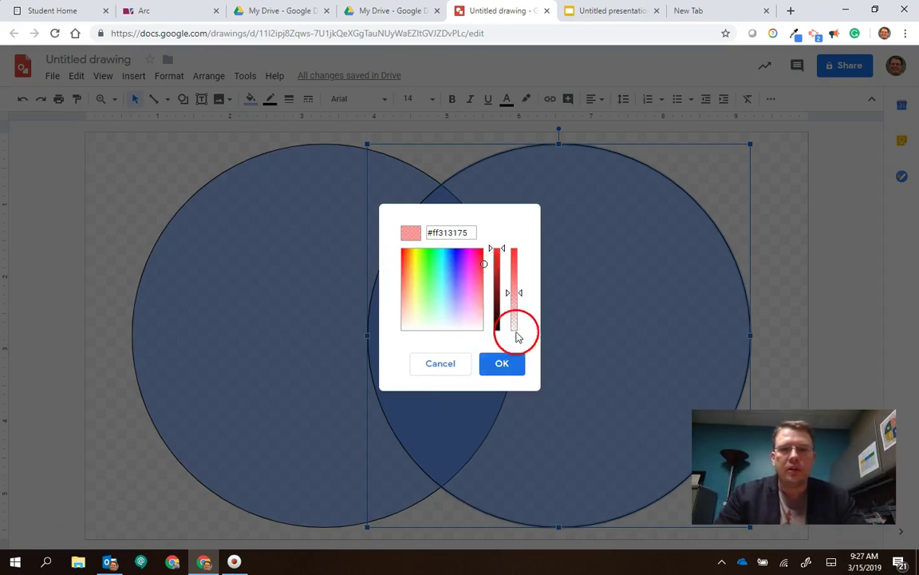
left_click(502, 365)
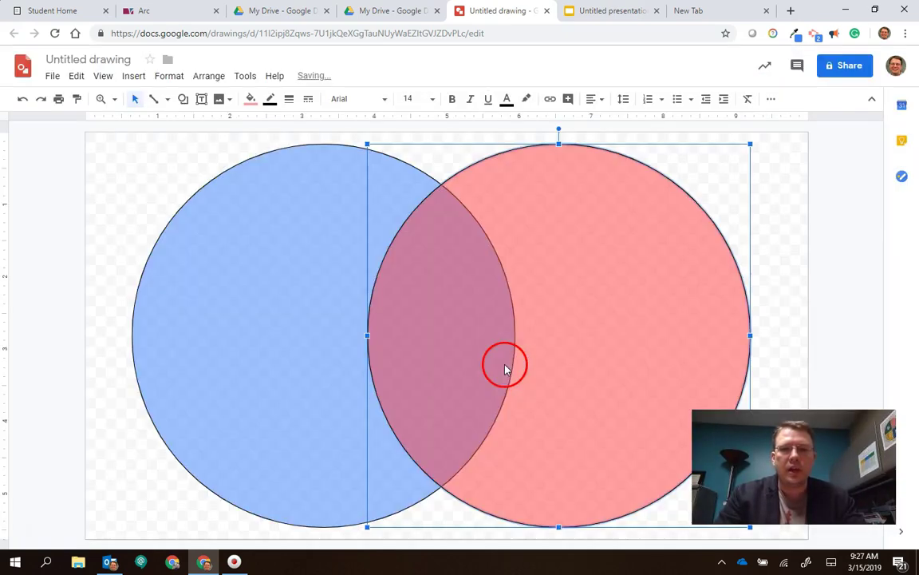
left_click(788, 206)
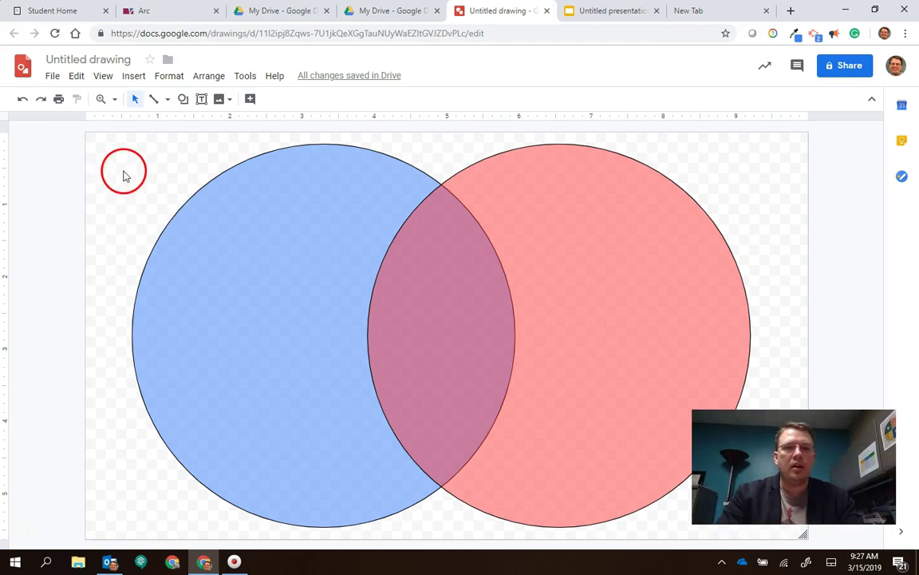
Step: Select both circles and move them together slightly right to centre them horizontally on the canvas
left_click_drag(121, 168, 686, 310)
left_click_drag(435, 294, 442, 291)
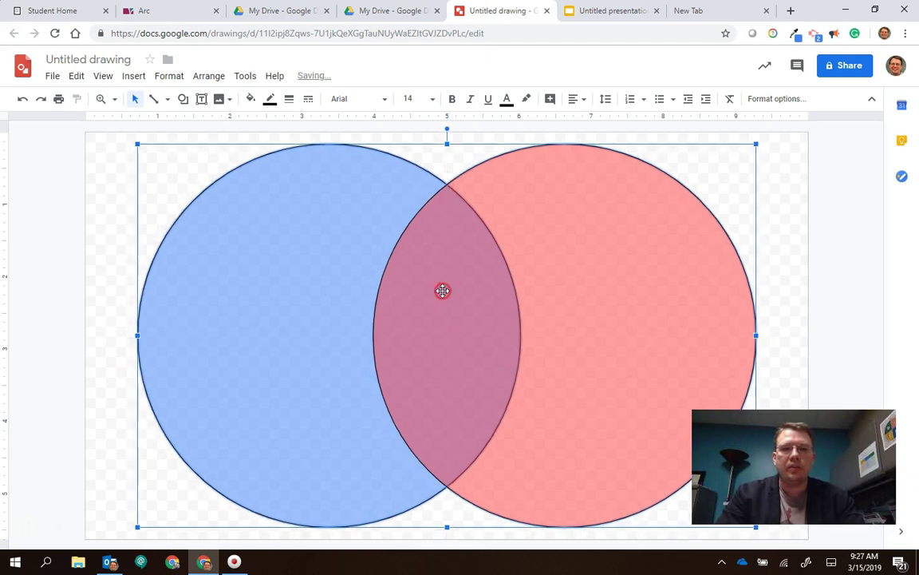
left_click(796, 254)
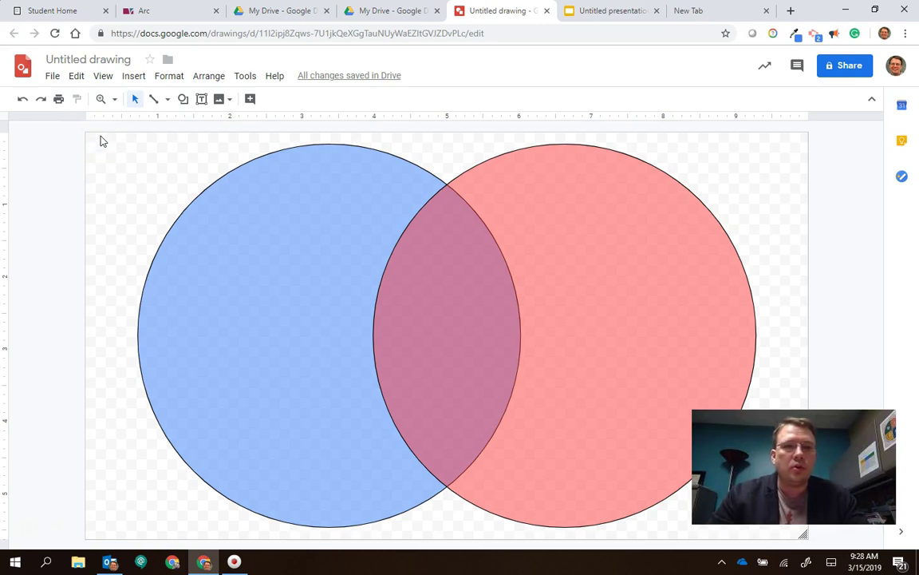
left_click(52, 76)
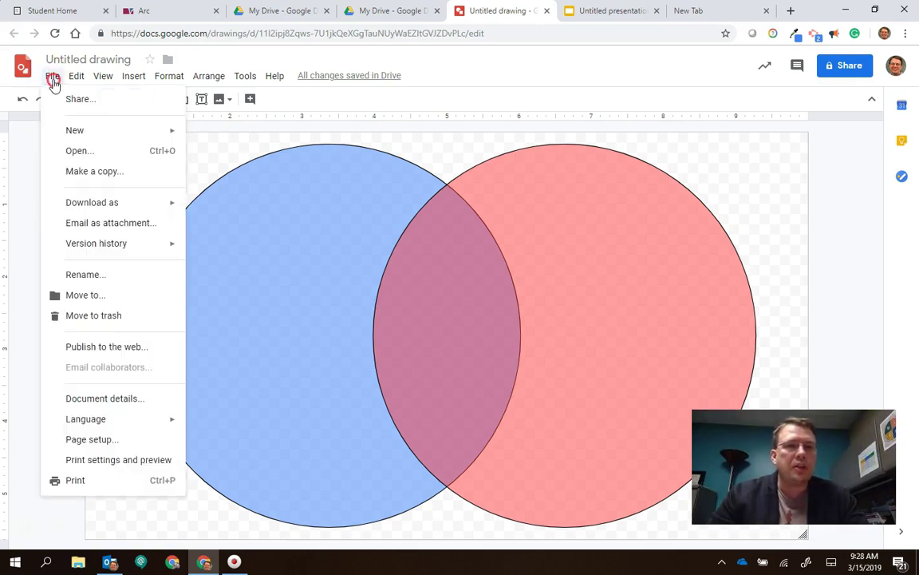
mouse_move(143, 208)
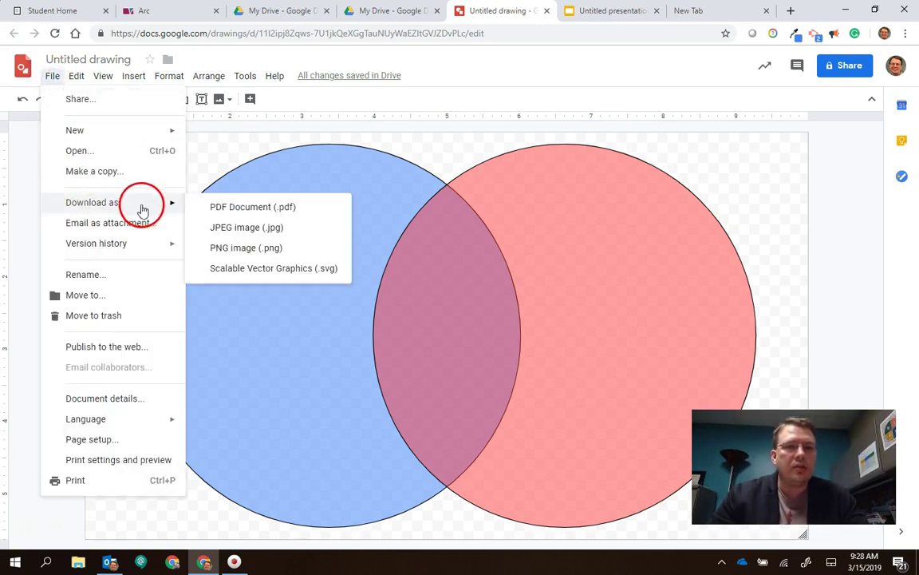
left_click(26, 192)
Step: Rename the drawing as VennCircles
left_click(94, 59)
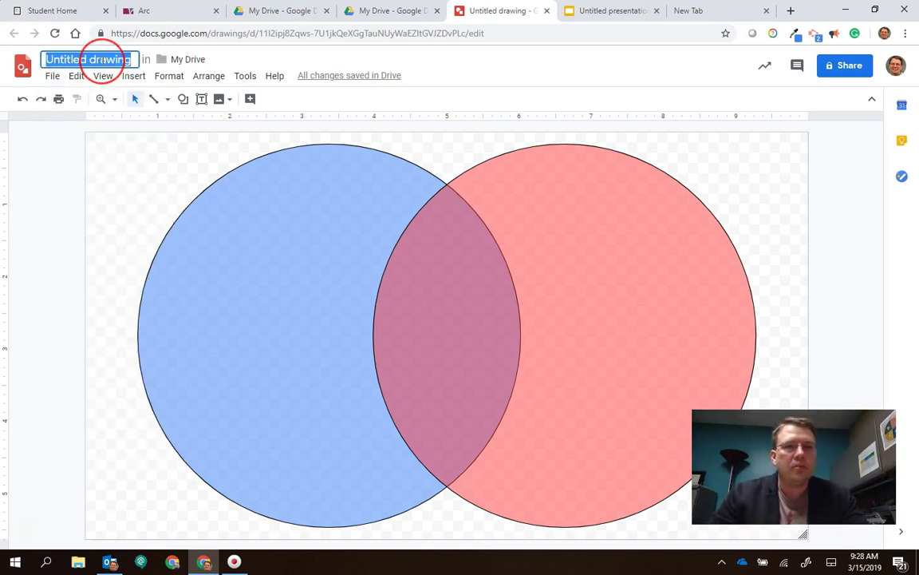
type("VennCircles")
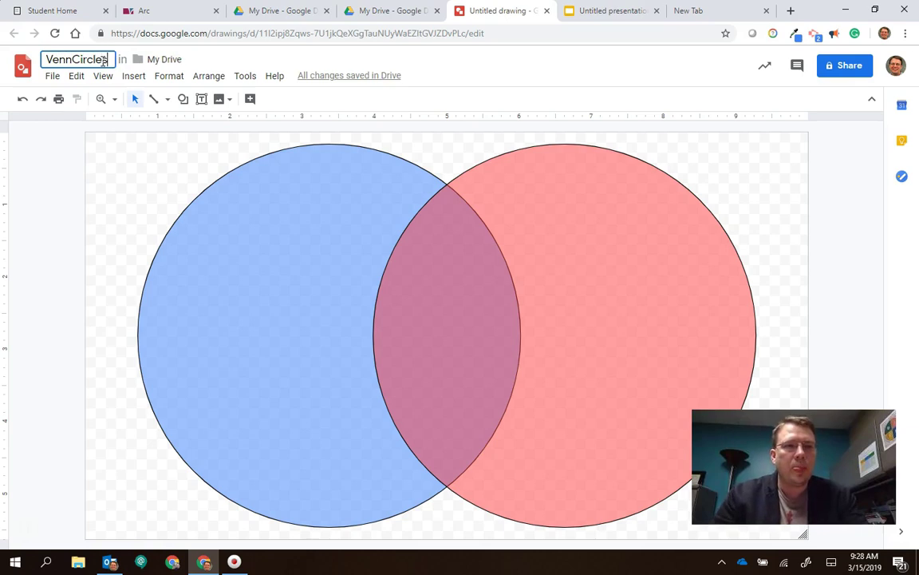
left_click(70, 186)
Step: Download the VennCircles drawing as a PNG image
left_click(53, 78)
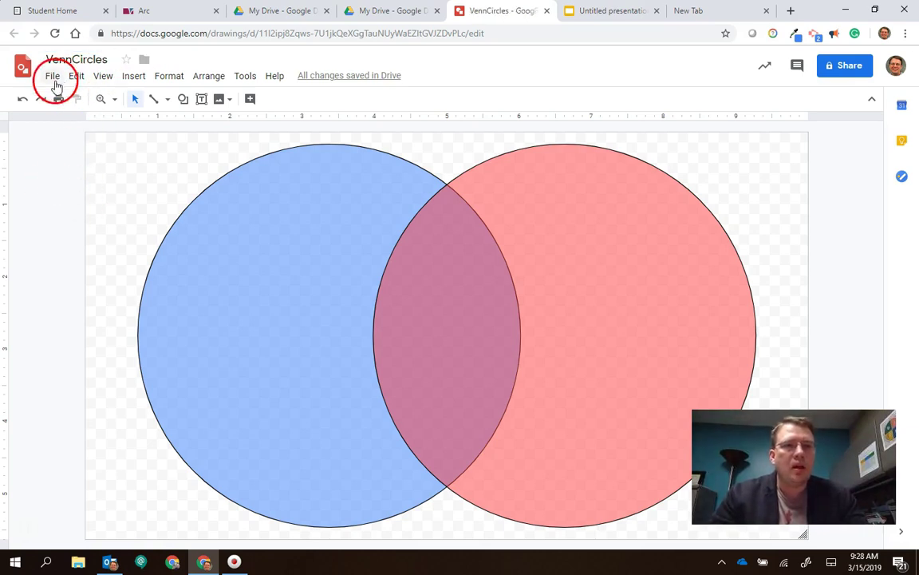
mouse_move(132, 203)
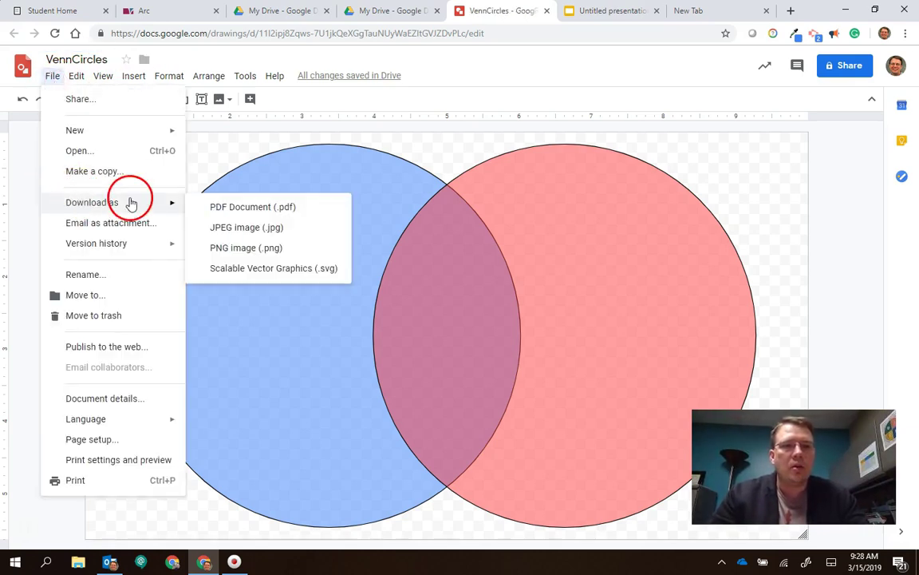
left_click(292, 255)
left_click(238, 466)
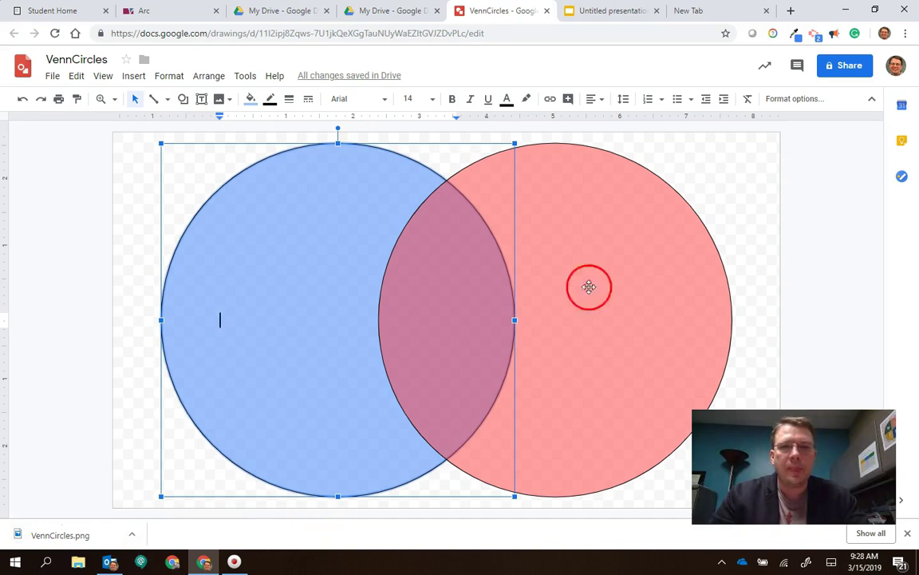
Step: Switch to the untitled Google Slides presentation and delete the title and subtitle placeholders from its first slide
left_click(598, 9)
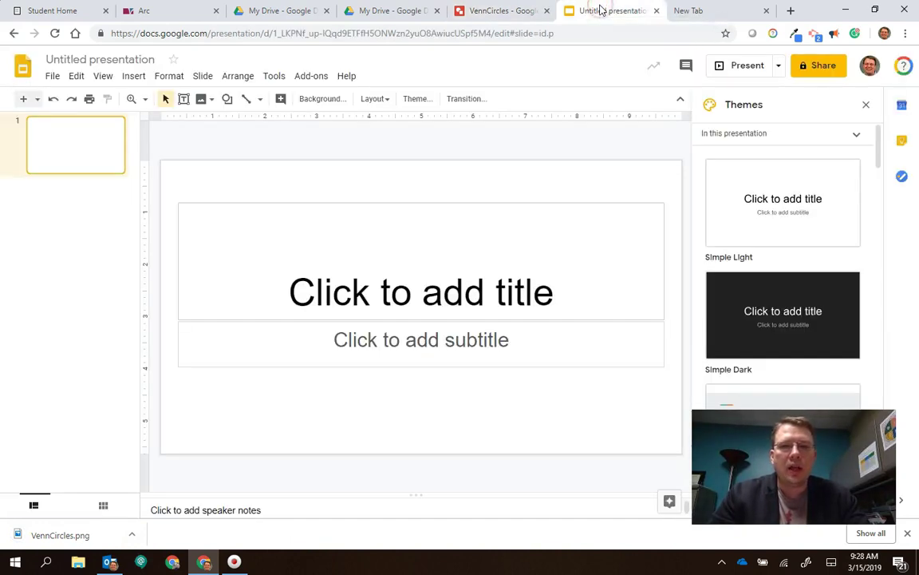
left_click_drag(167, 188, 673, 380)
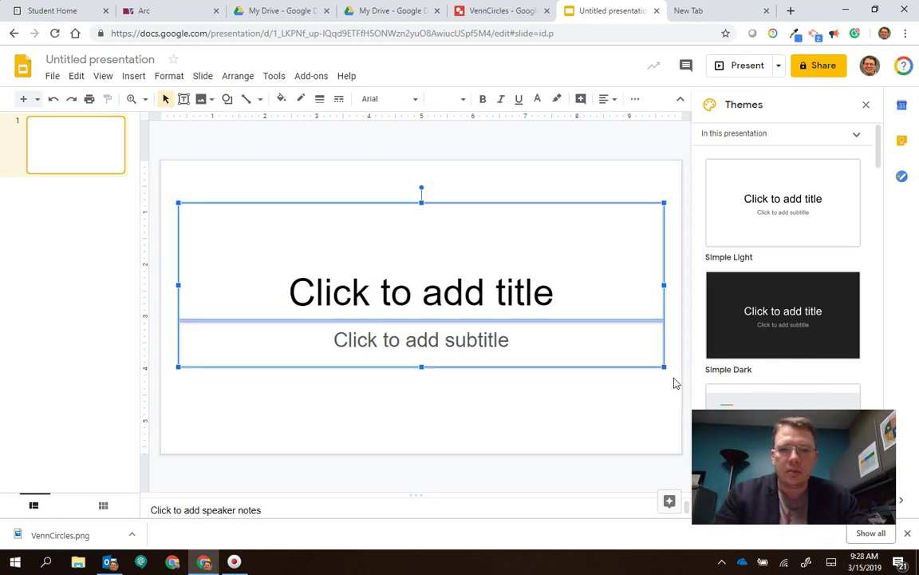
key("Delete")
left_click(348, 341)
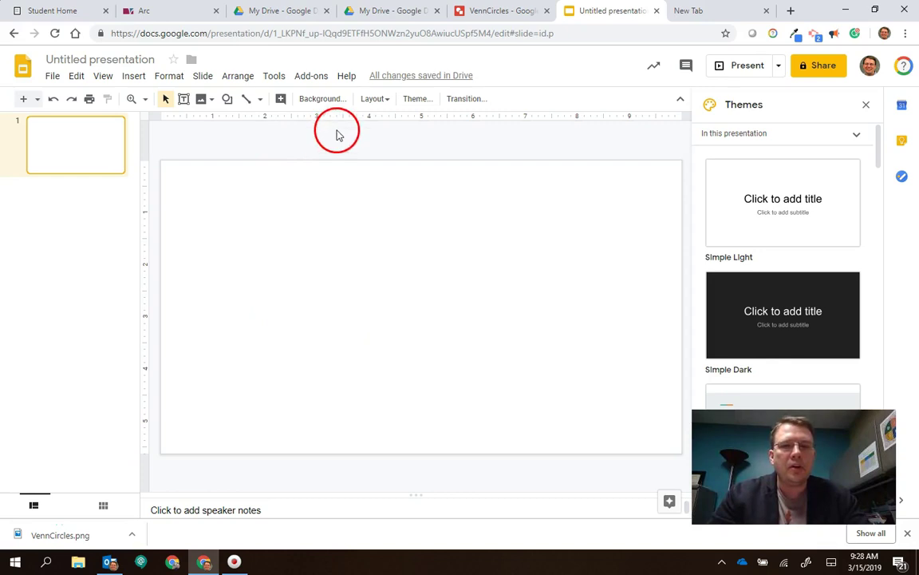
Step: Set the slide's background to the image VennCircles.png, uploaded from the Downloads folder
left_click(318, 101)
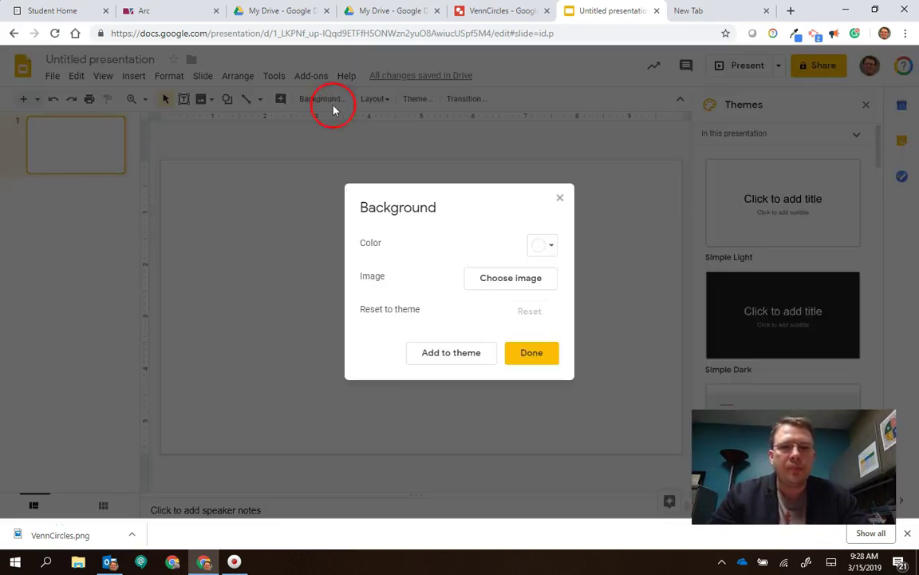
left_click(513, 281)
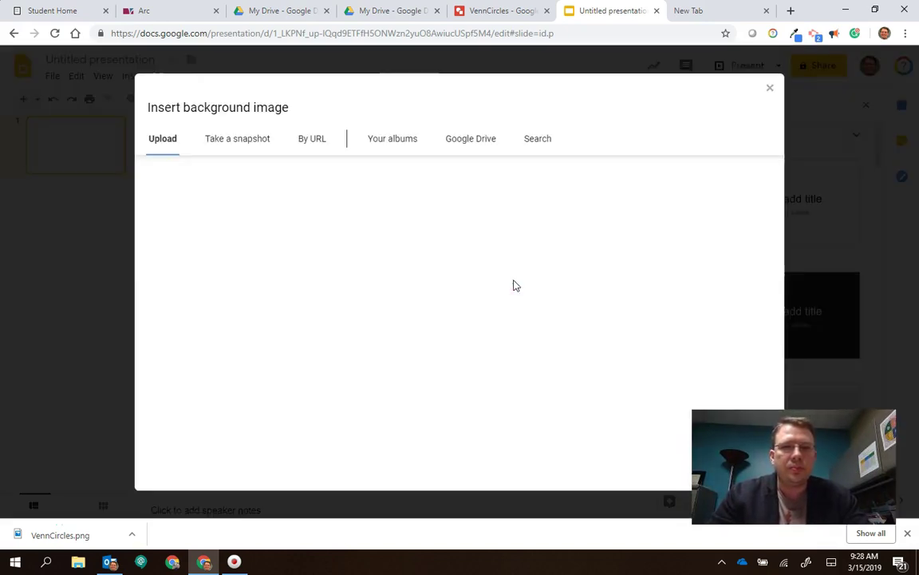
left_click(465, 320)
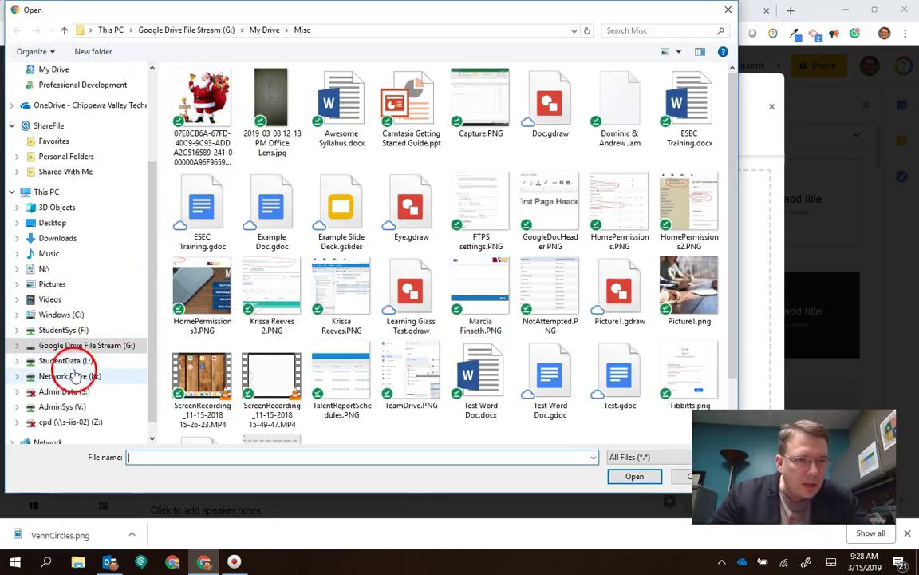
left_click(72, 238)
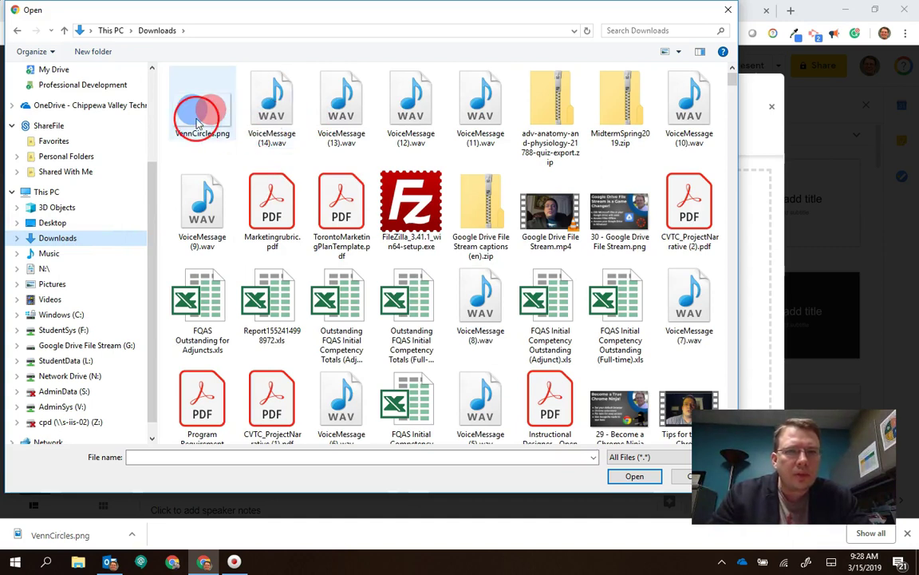
double_click(200, 120)
left_click(516, 414)
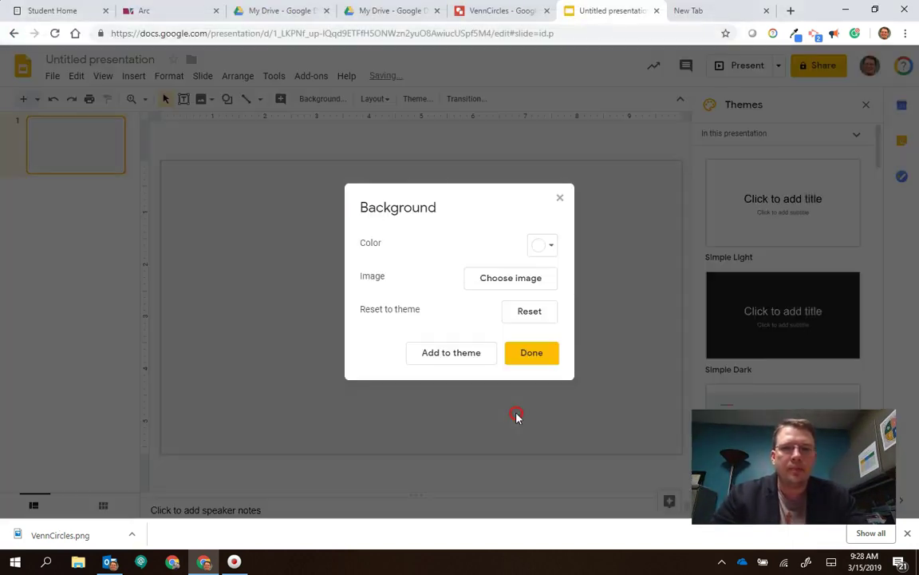
left_click(552, 360)
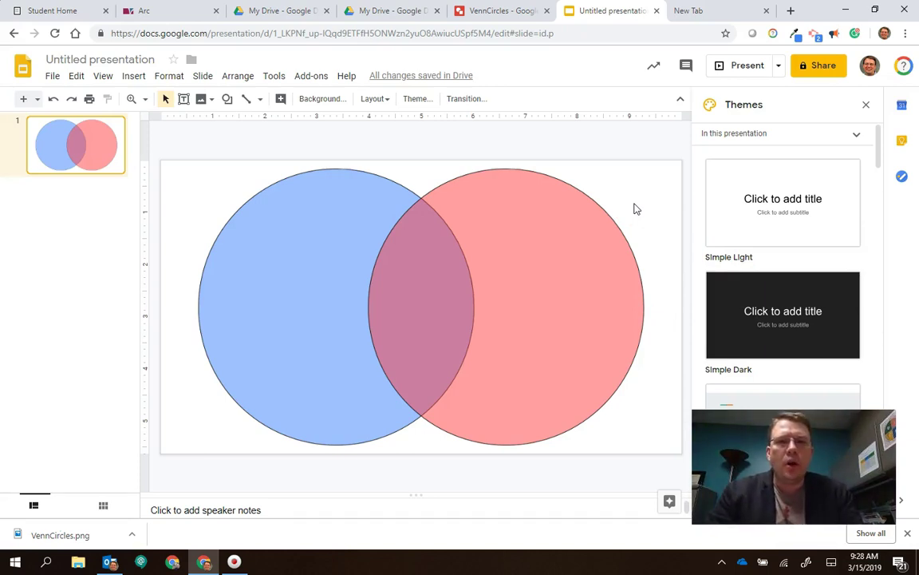
left_click(227, 98)
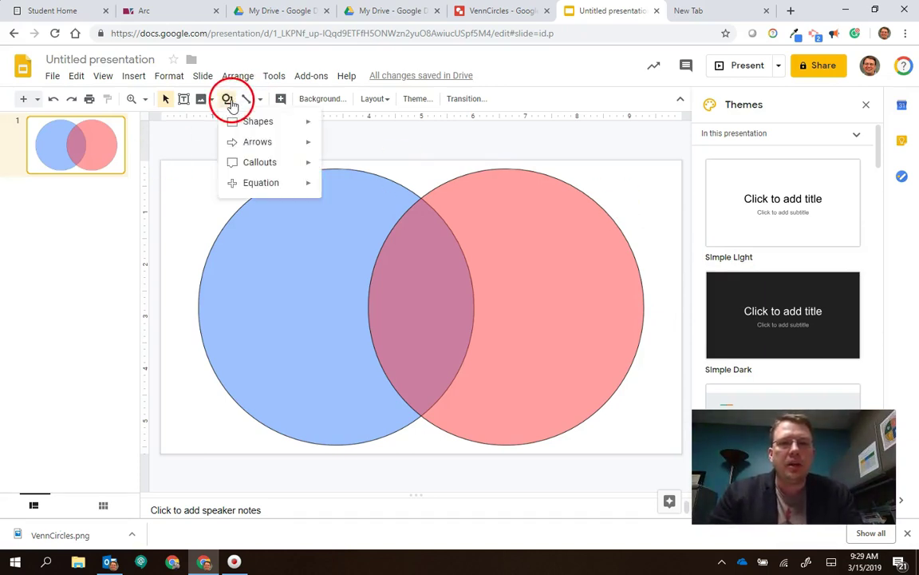
mouse_move(257, 128)
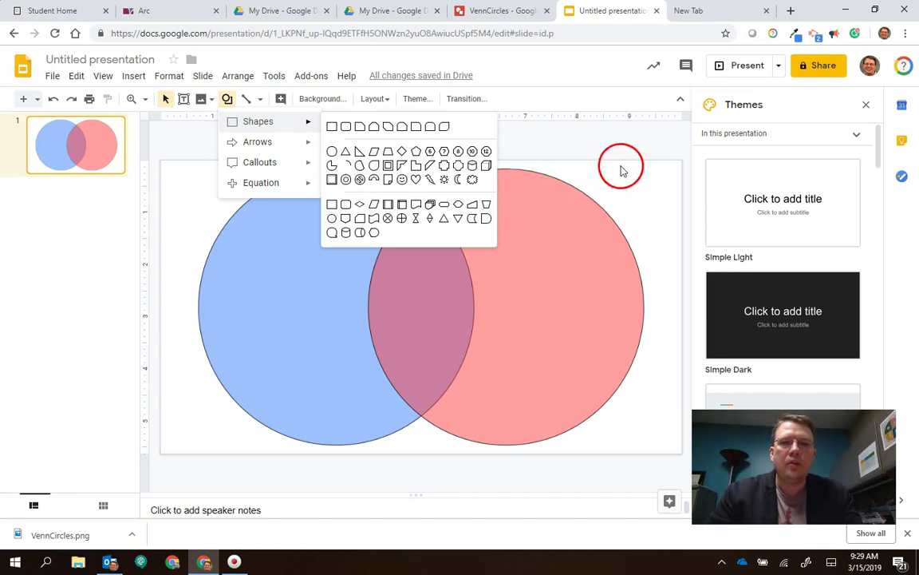
left_click(584, 154)
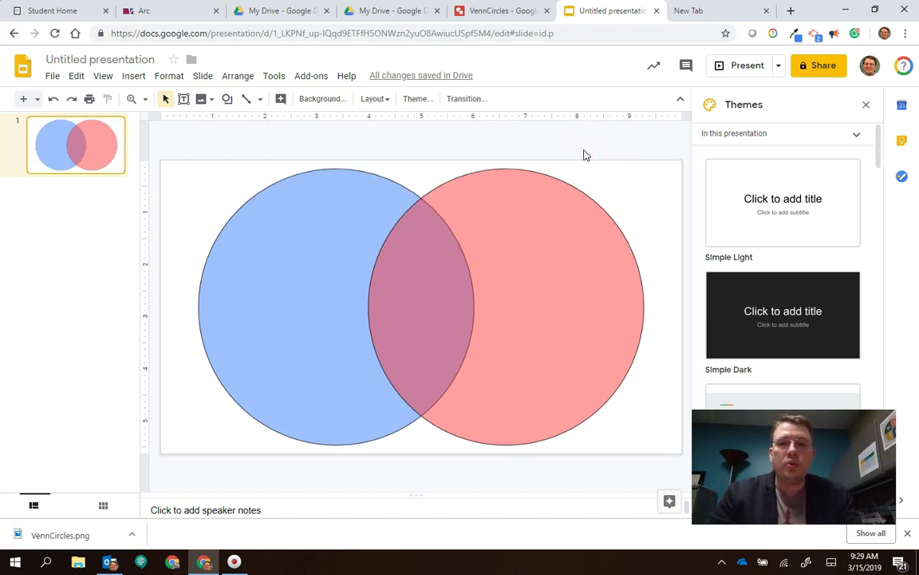